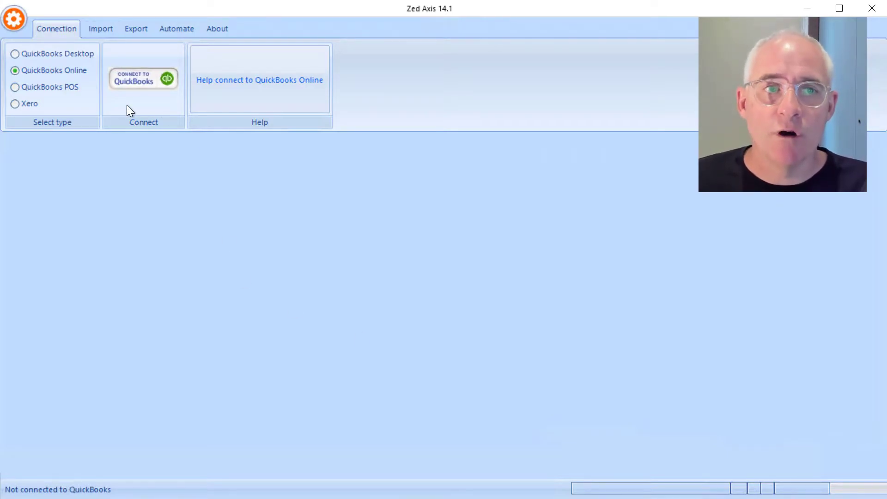
Connect Zed Axis to the Mountain View Architects Inc. QuickBooks Online company by saving the connection tokens.
click(126, 79)
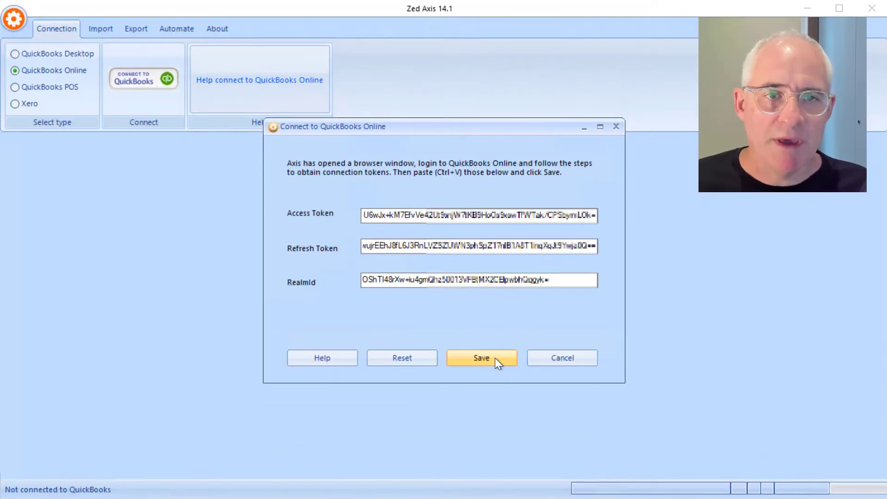
click(495, 358)
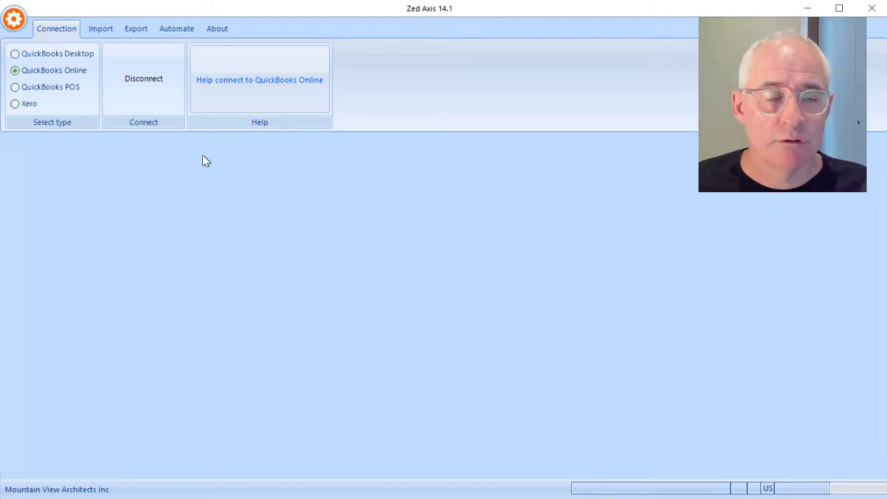
Import Purchase Orders.txt from Test Data > QuickBooks Online into the grid.
click(101, 30)
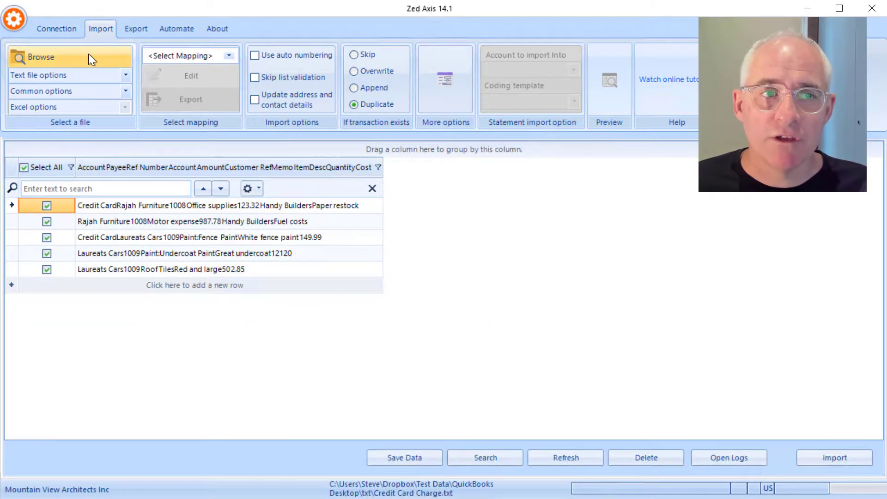
click(88, 54)
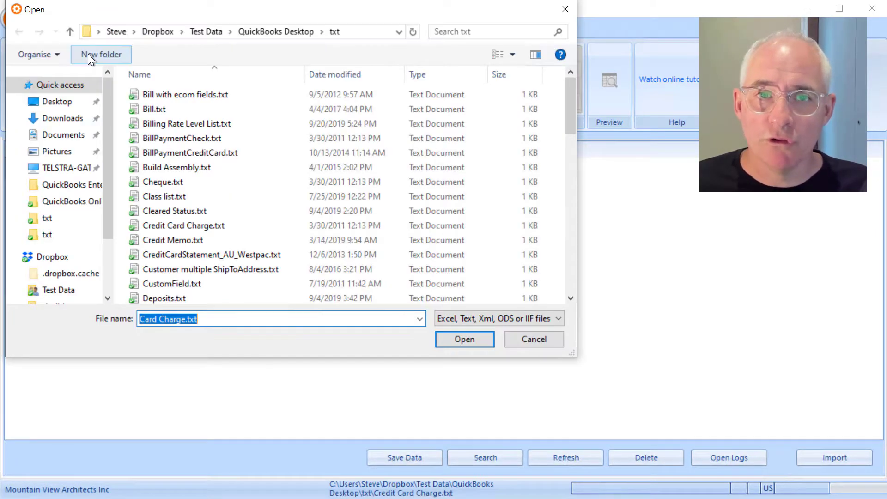
click(205, 32)
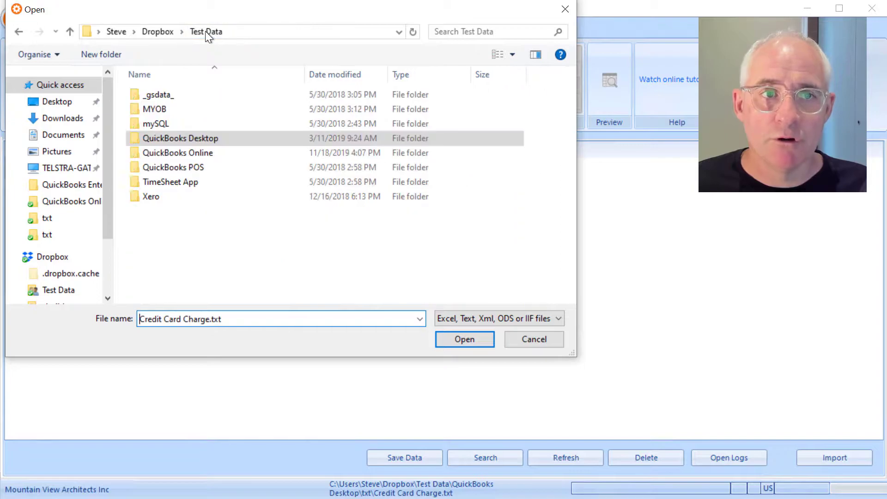
double_click(190, 152)
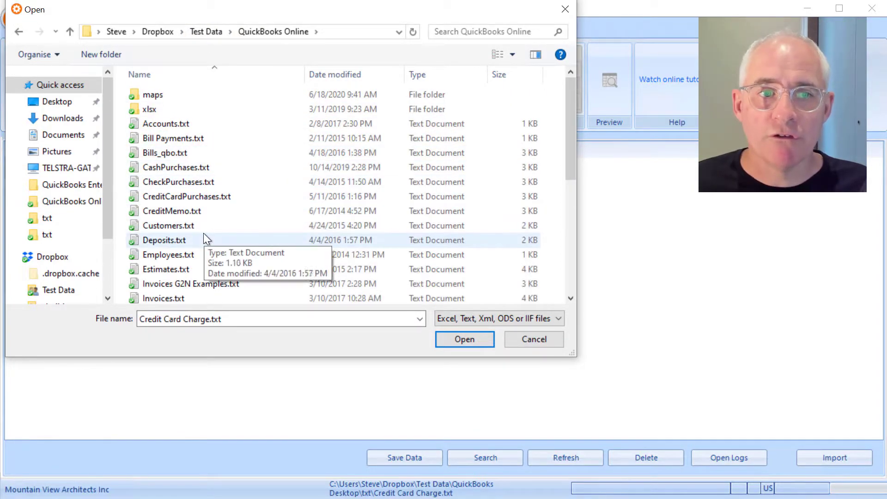
scroll(203, 236, down, 1)
scroll(200, 234, down, 1)
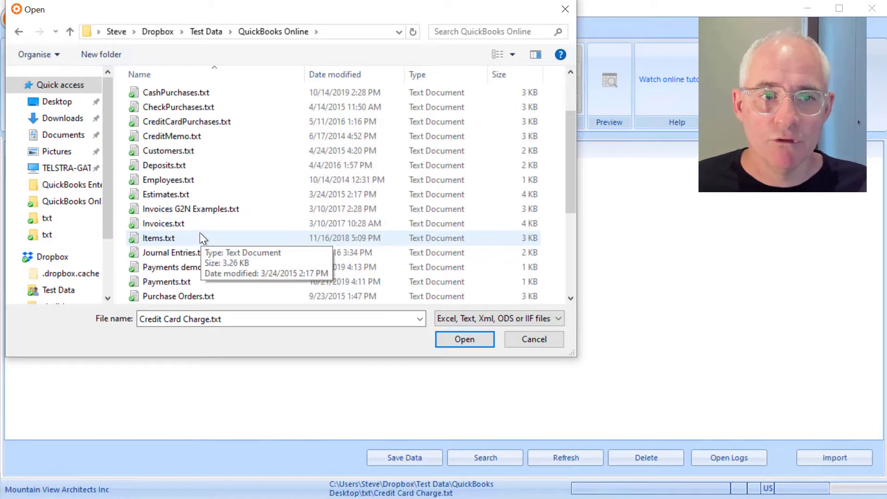
scroll(199, 233, down, 1)
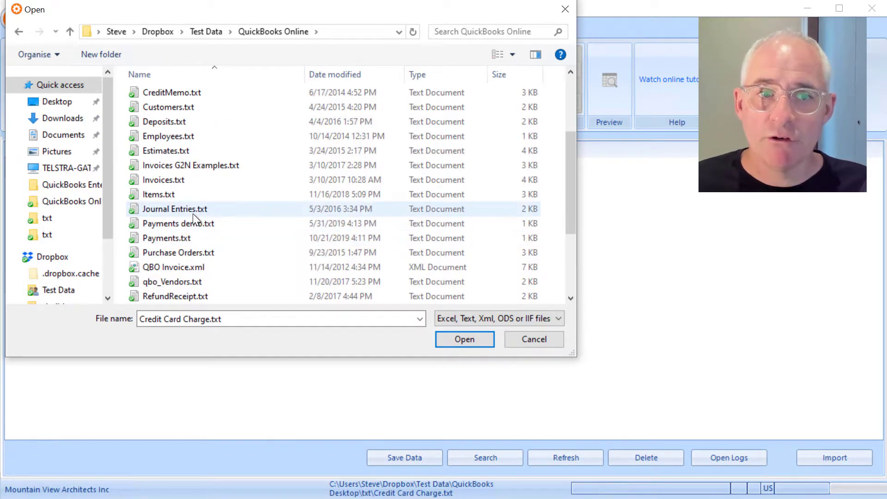
double_click(198, 253)
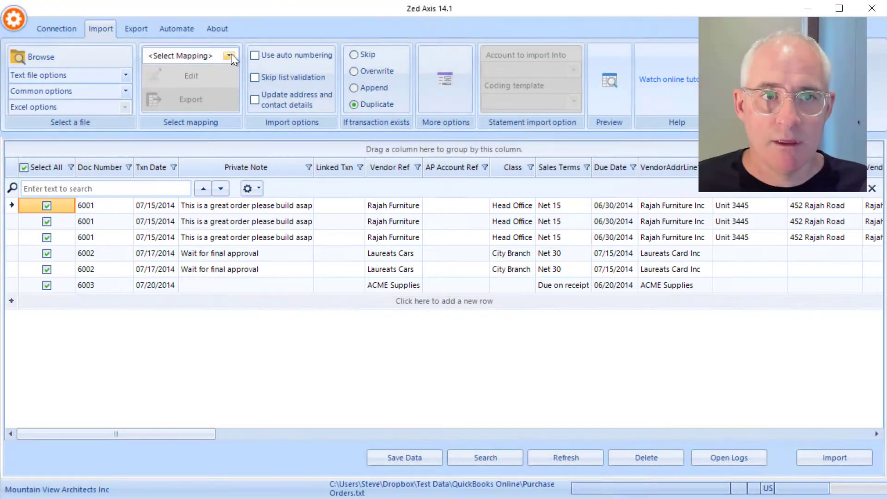
Add a new column mapping and set its Transaction Type to PurchaseOrder.
click(229, 55)
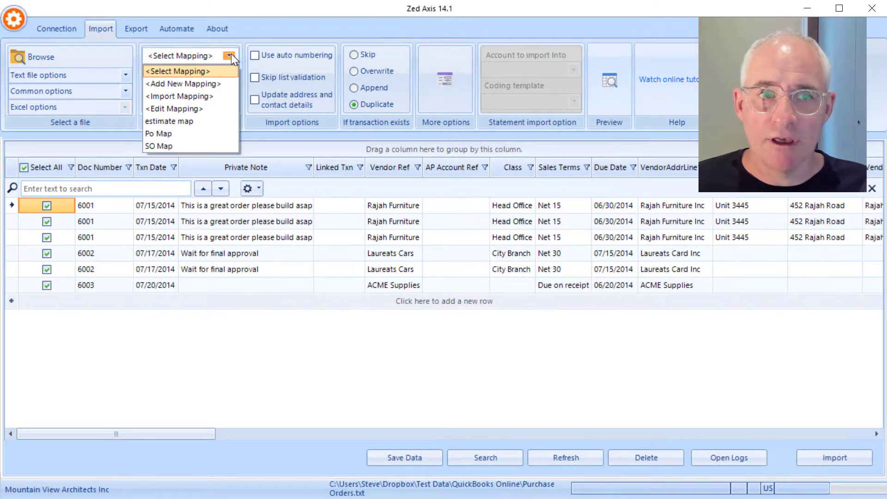
click(211, 82)
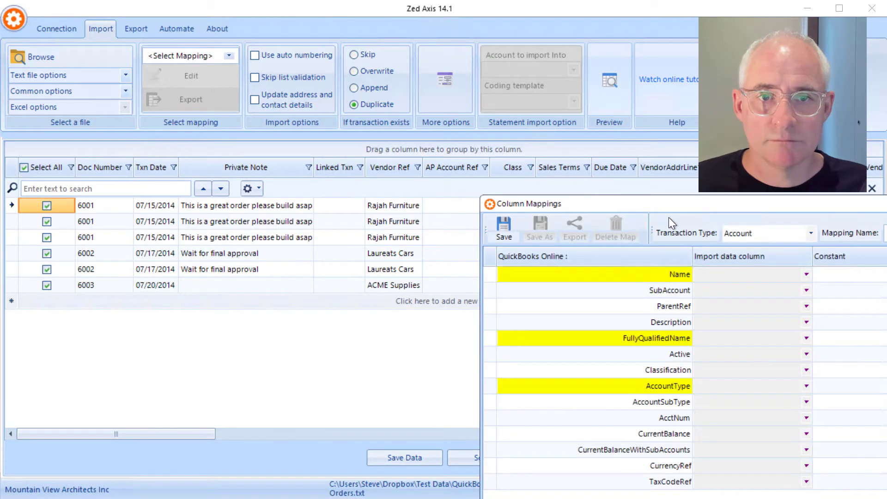
drag(675, 201, 284, 46)
click(420, 81)
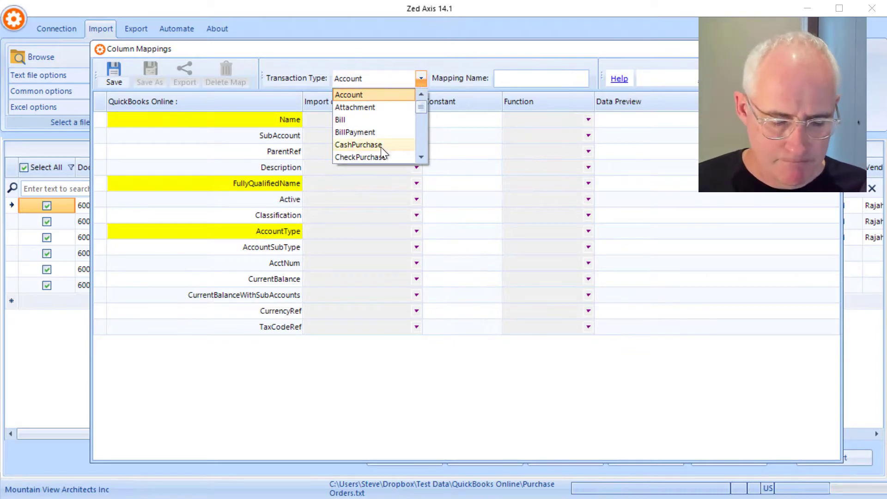
key(p)
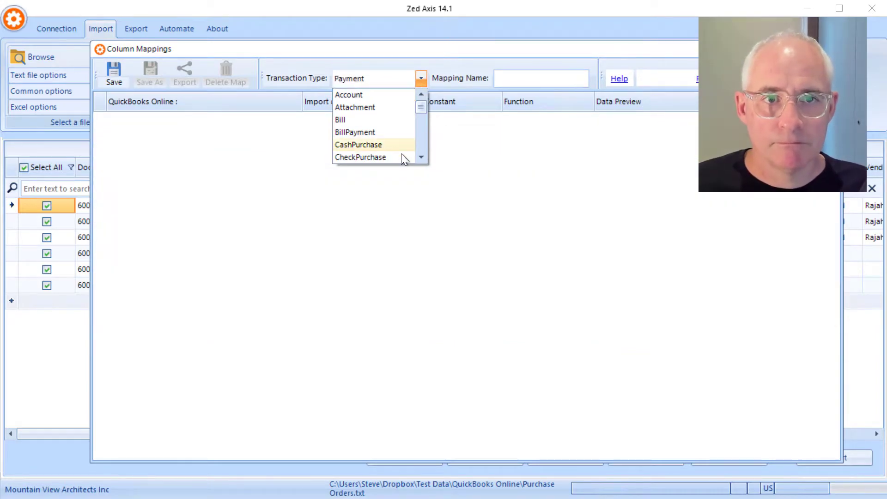
click(386, 112)
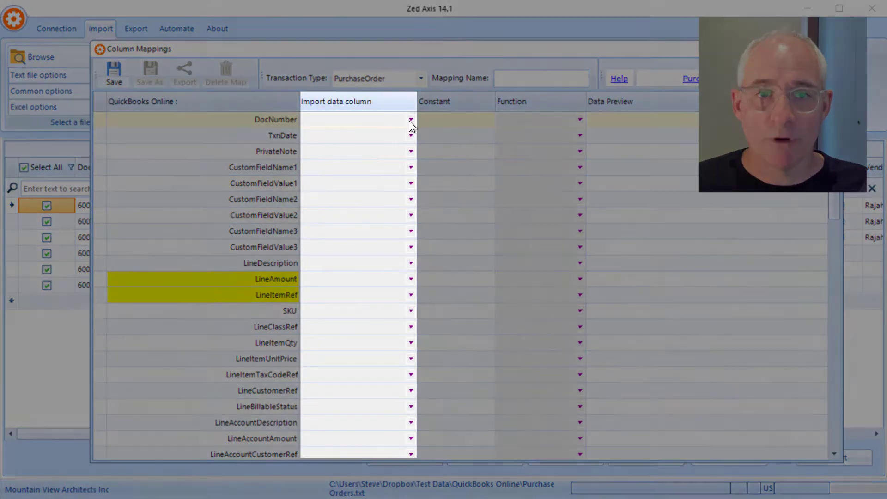
Map DocNumber and TxnDate to the file's Doc Number and Txn Date columns.
click(411, 120)
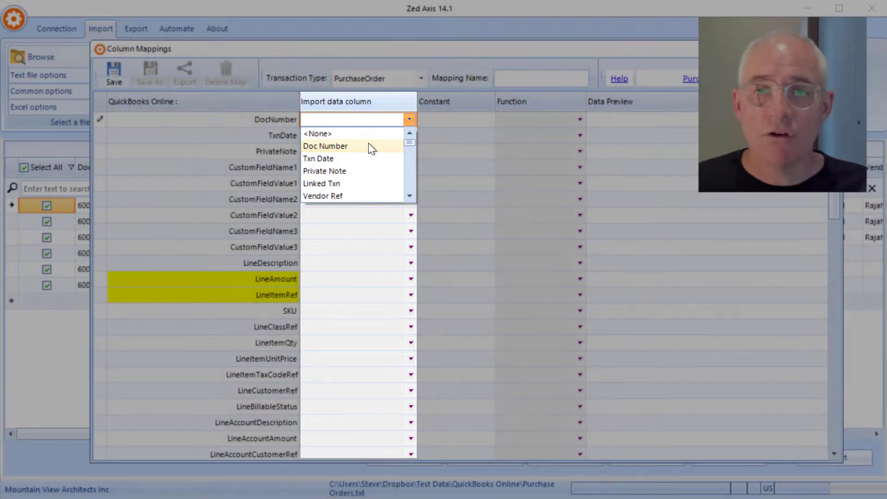
click(367, 146)
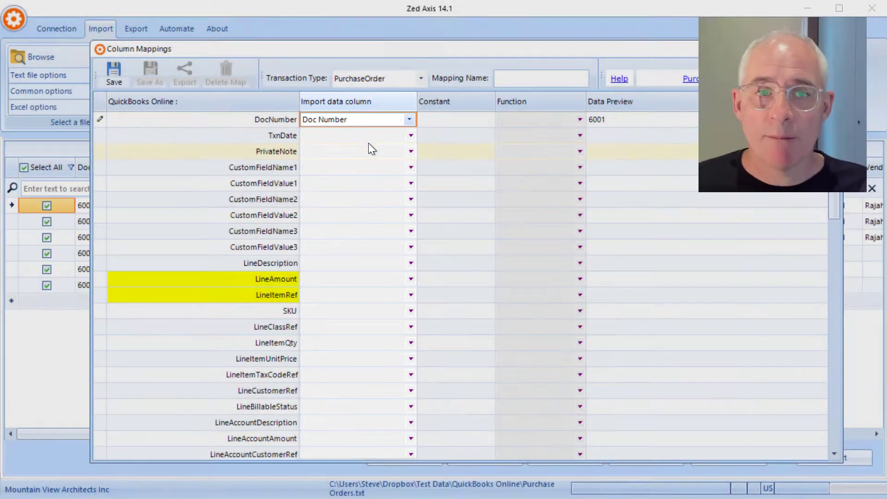
click(388, 135)
click(410, 135)
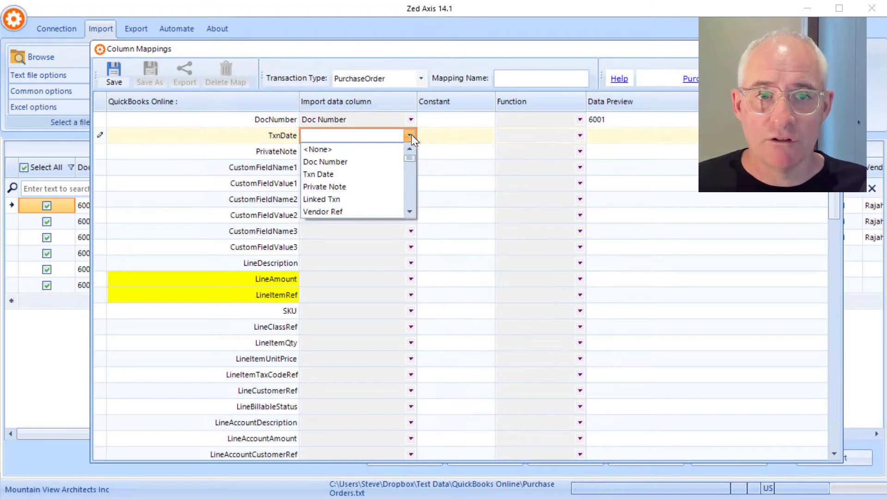
click(356, 177)
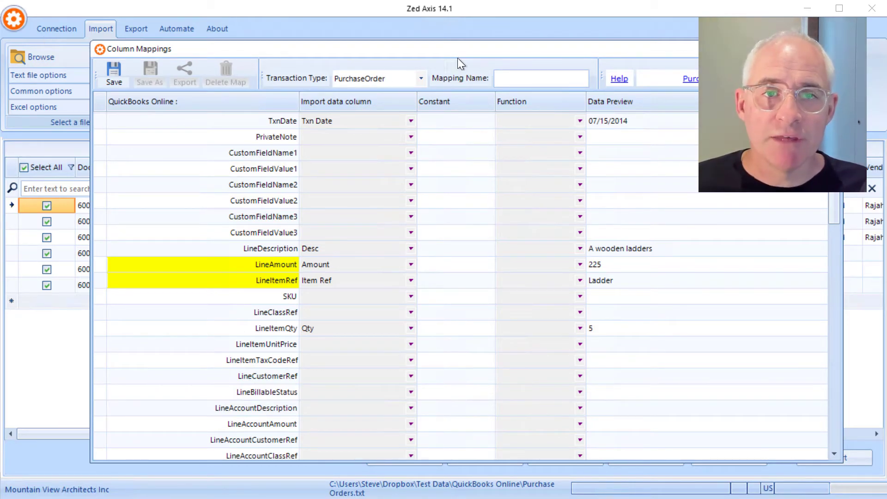
Name the mapping 'PO Map QBO', save it, and close the mapping window.
click(501, 77)
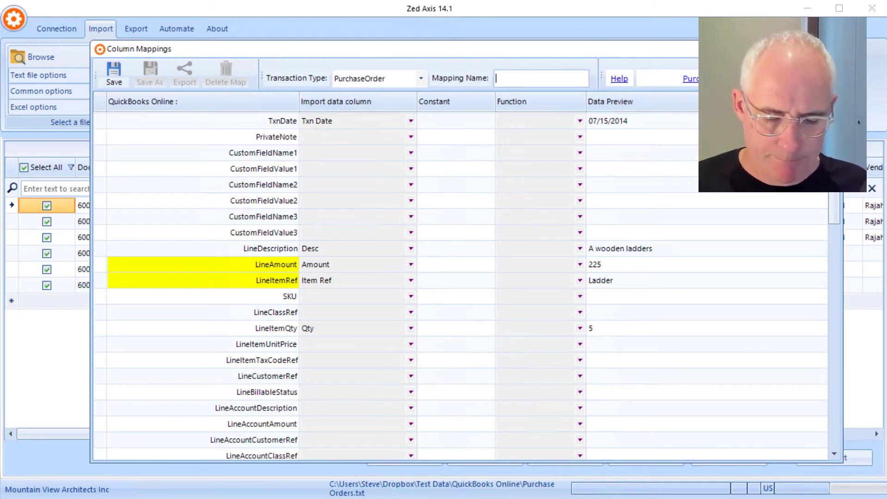
text(PO Map)
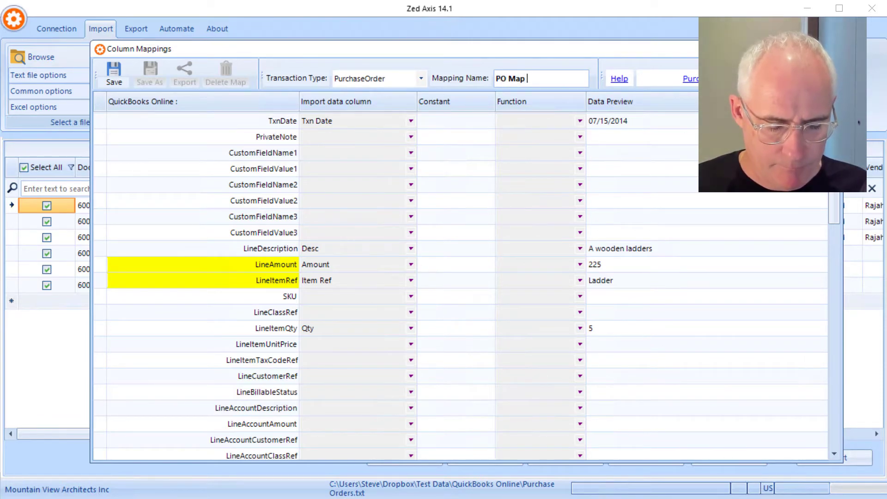
text( QBo)
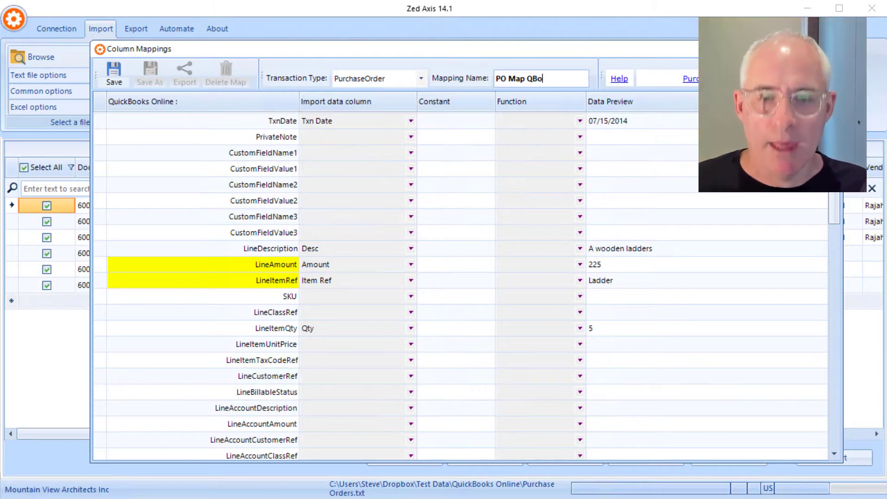
key(BackSpace)
text(O)
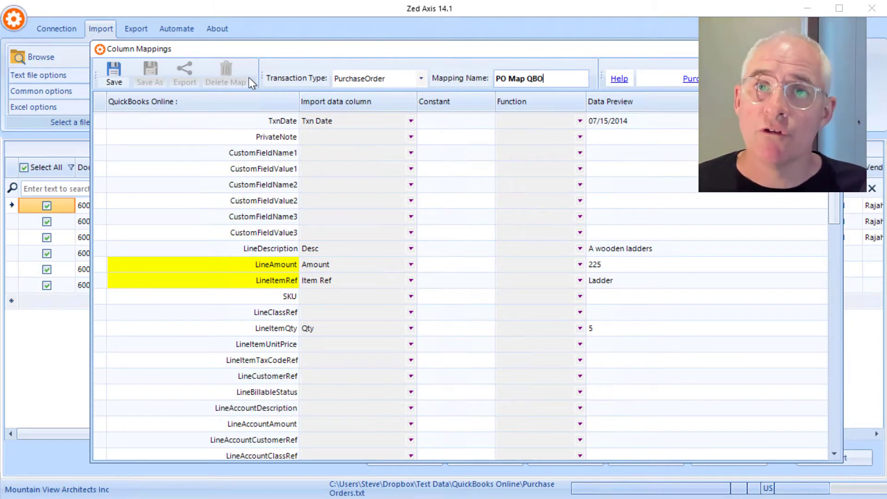
click(112, 71)
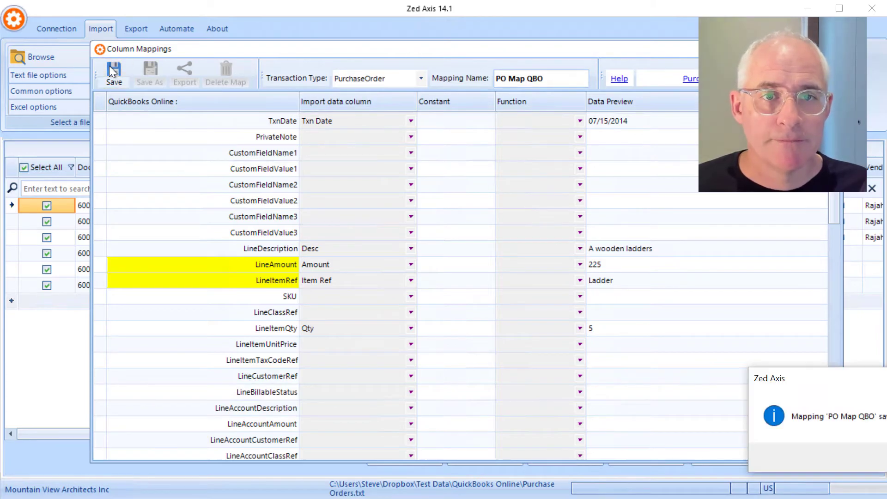
key(Return)
key(Escape)
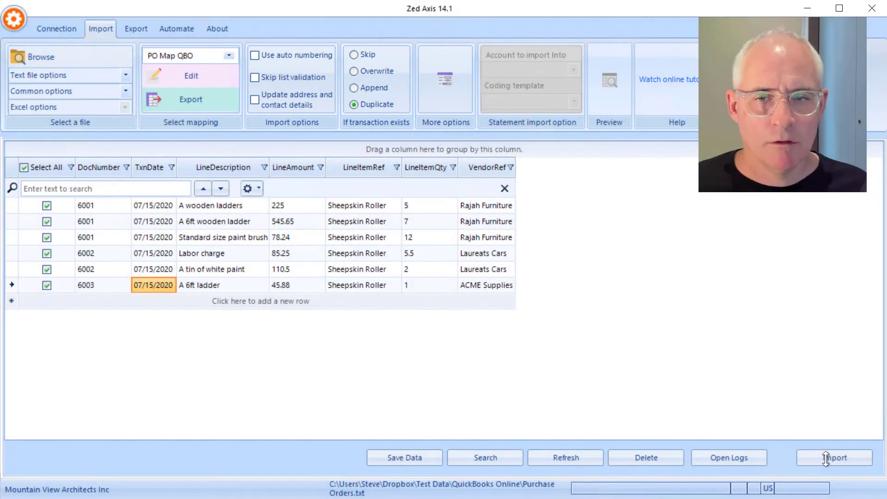
Import purchase orders 6001–6003 into QuickBooks Online.
click(826, 459)
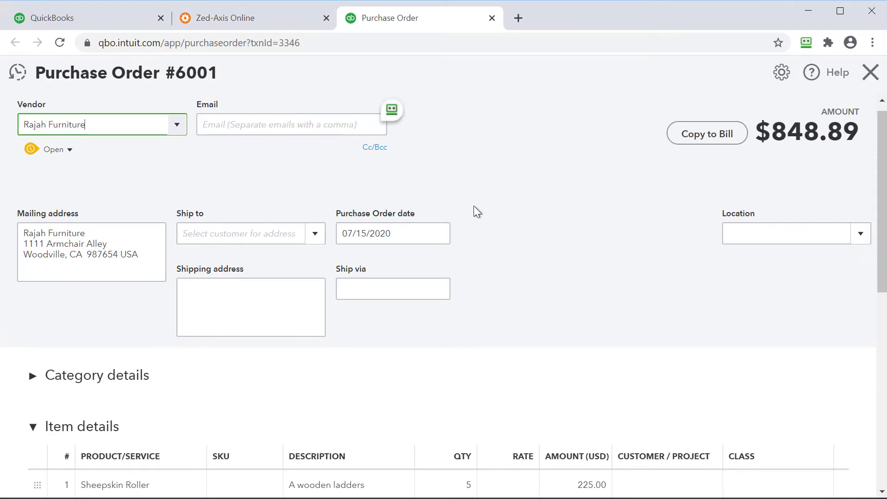
key(alt+Tab)
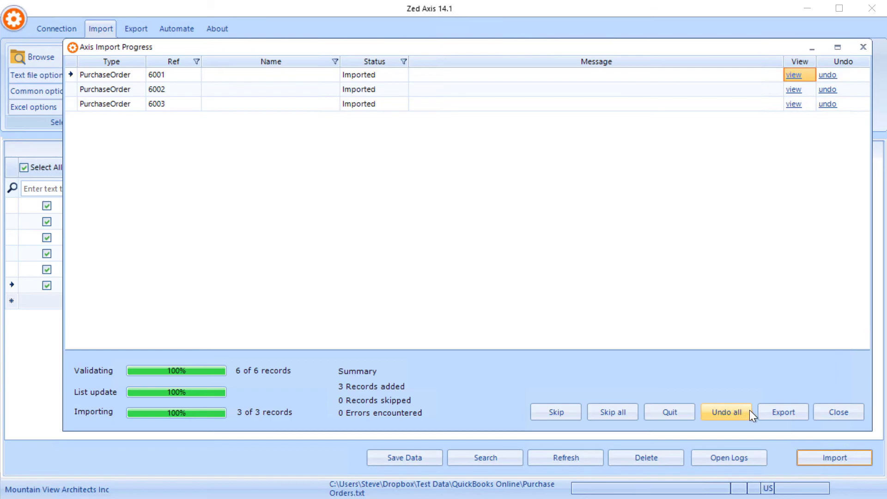
Close the Axis Import Progress results window.
click(831, 409)
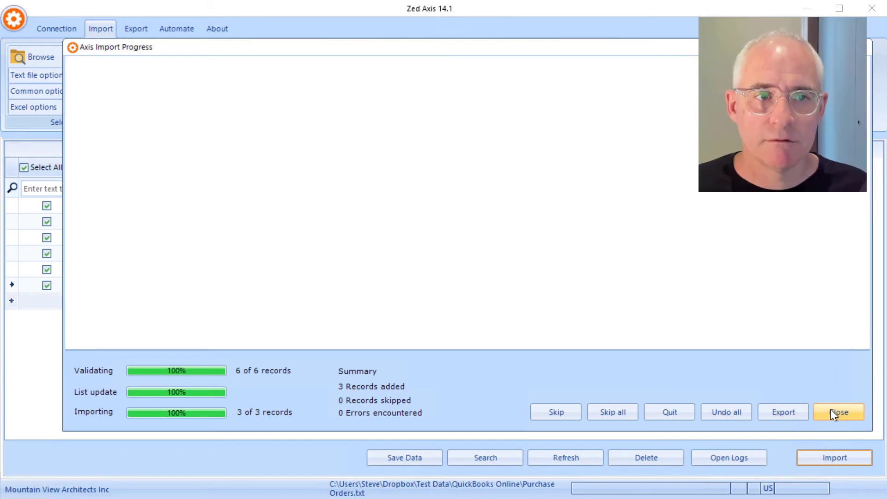